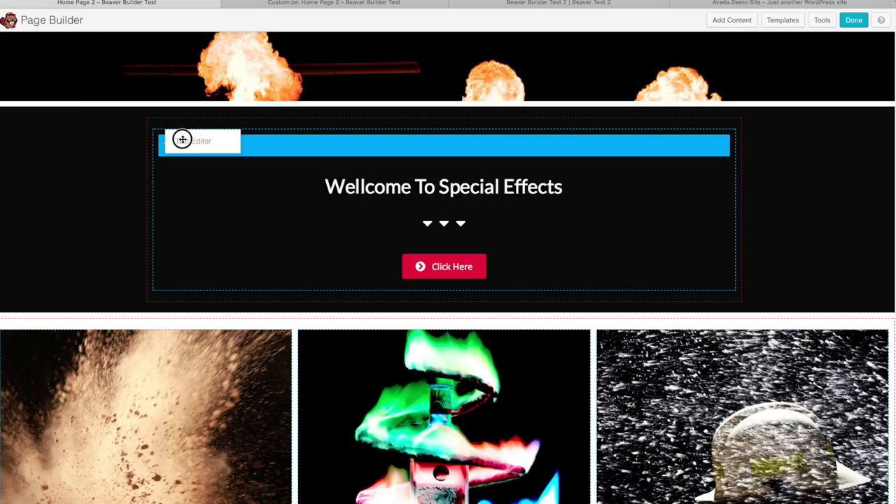
Drop the pink text block below the welcome heading's arrows, above the Click Here button
left_click_drag(180, 138, 258, 180)
left_click_drag(157, 139, 179, 235)
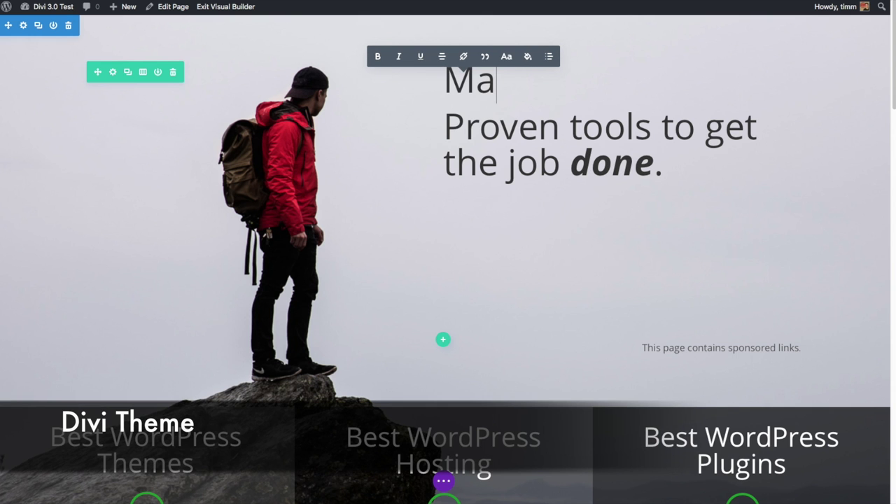
Type the headline 'Master Building Your Website.' above the 'Proven tools to get the job done.' line
type("ster Bu")
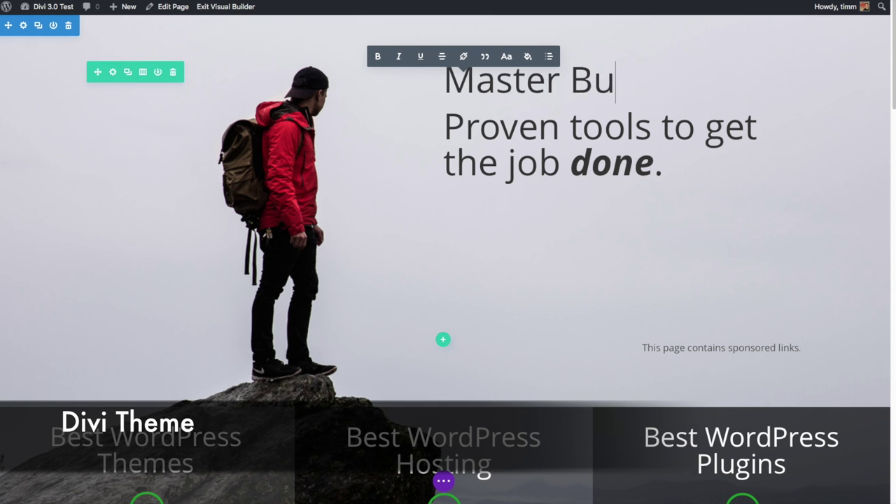
type("ilding Your Website")
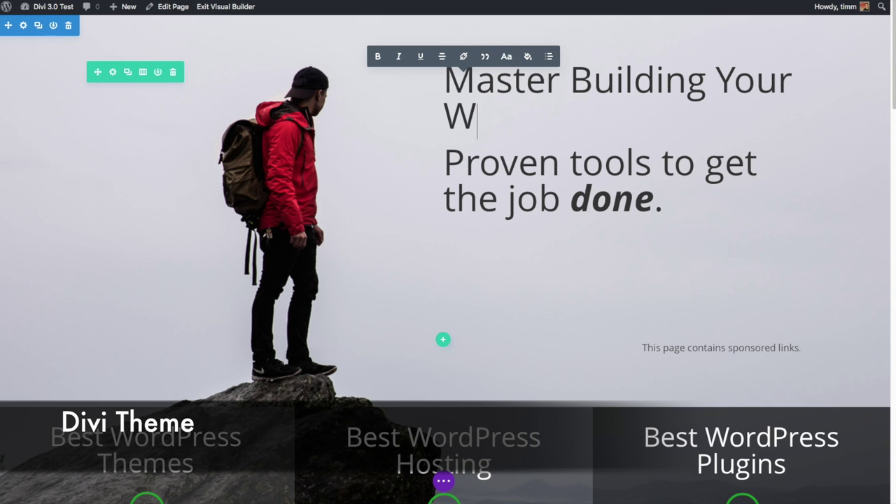
type(".")
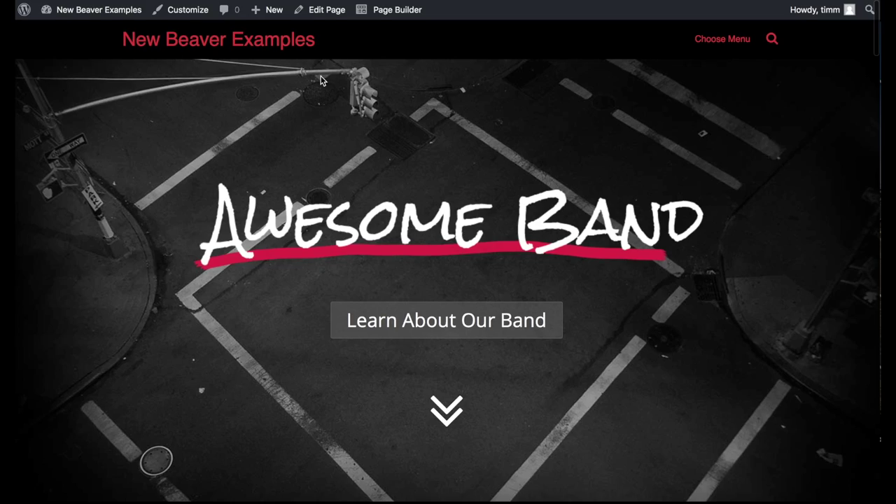
Scroll the Awesome Band page down through Our Music, Events and Biography to the Get Social footer
scroll(321, 80, "down", 5)
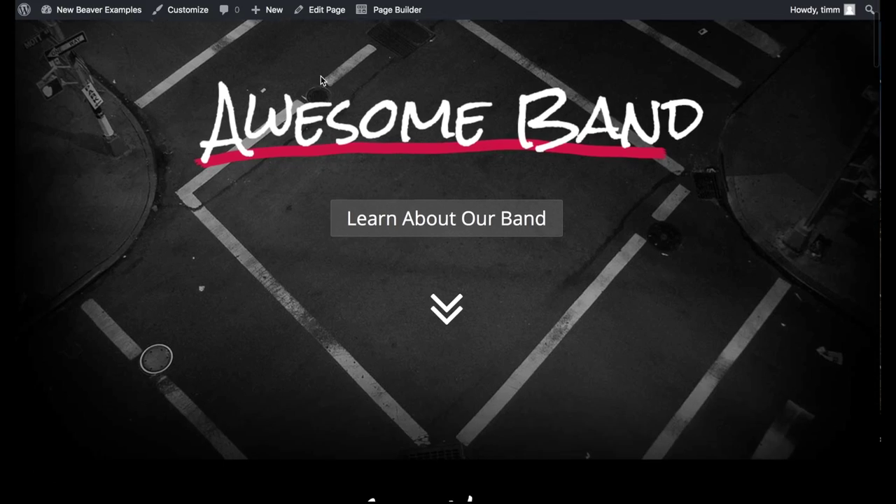
scroll(320, 81, "down", 7)
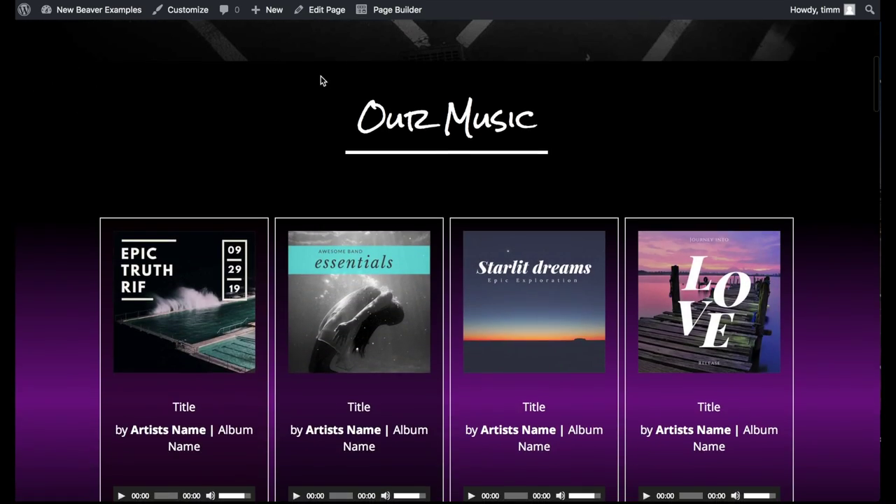
scroll(321, 78, "down", 6)
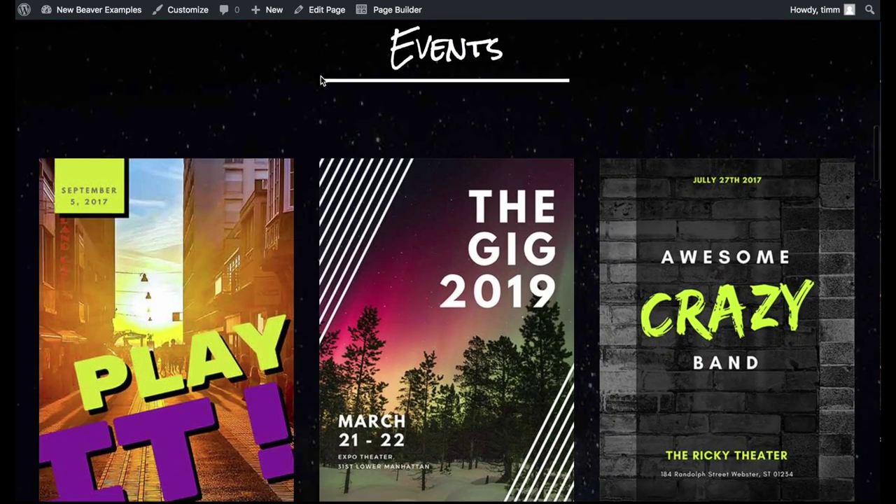
scroll(321, 81, "down", 10)
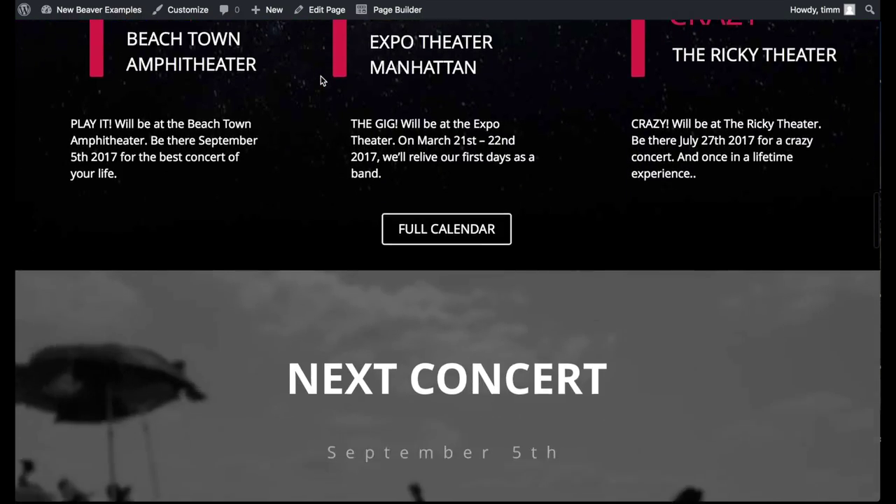
scroll(321, 80, "down", 12)
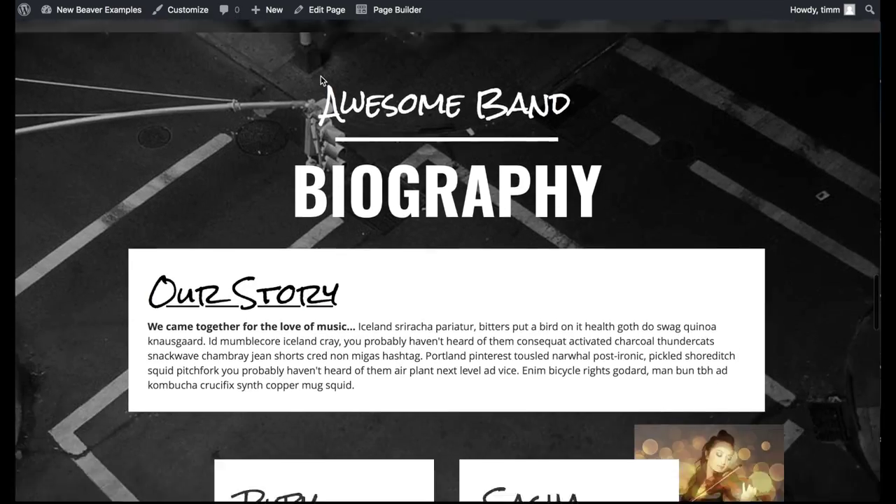
scroll(320, 80, "down", 10)
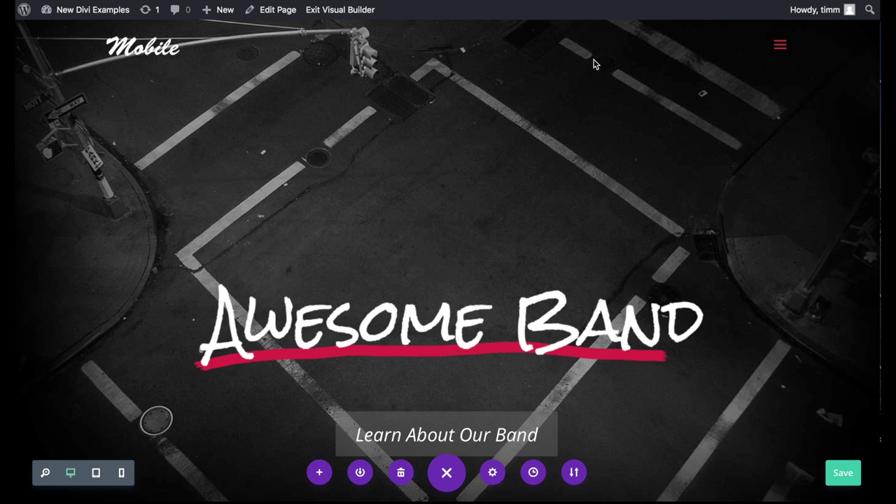
Scroll the Divi Awesome Band page from the hero down to Our Story and the member cards
mouse_move(578, 148)
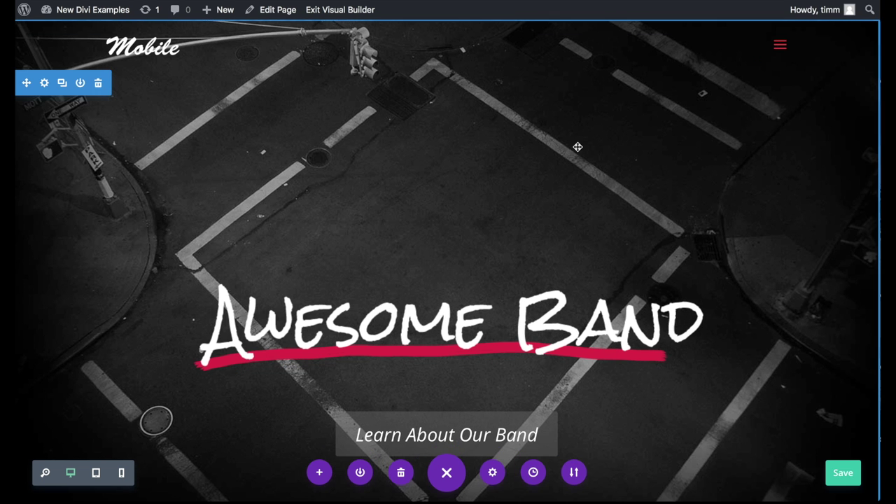
scroll(578, 147, "down", 5)
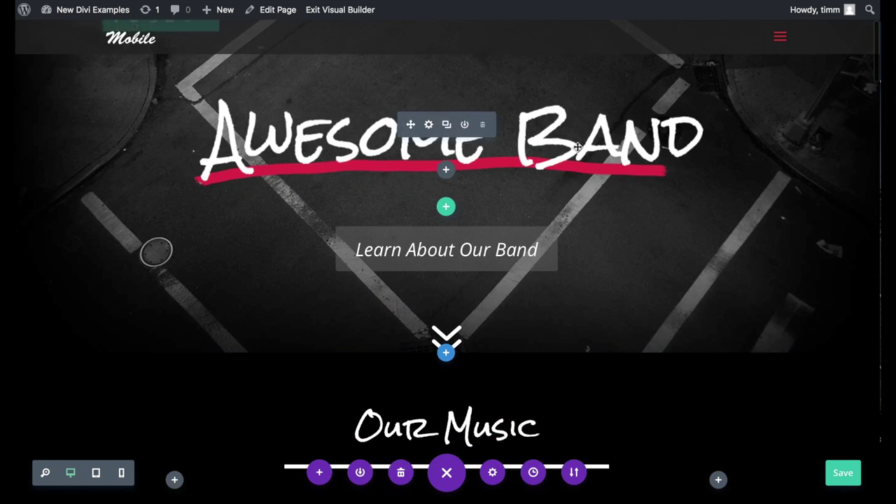
scroll(578, 147, "down", 4)
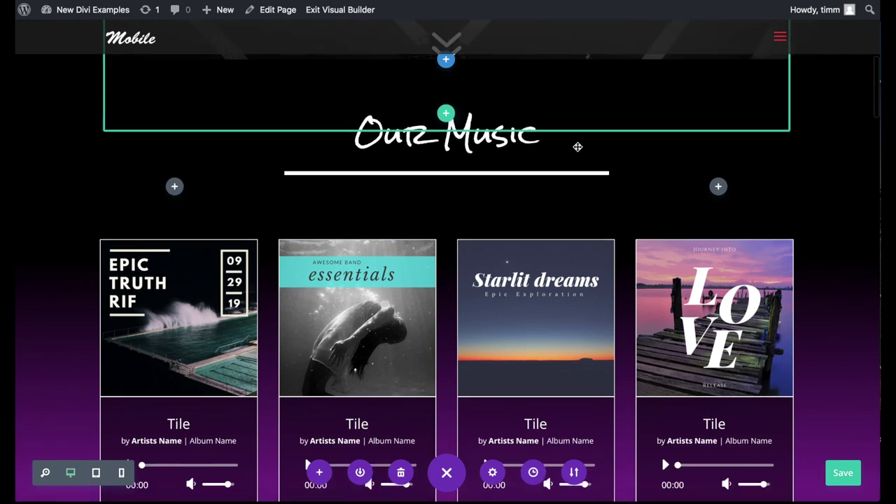
scroll(577, 147, "down", 12)
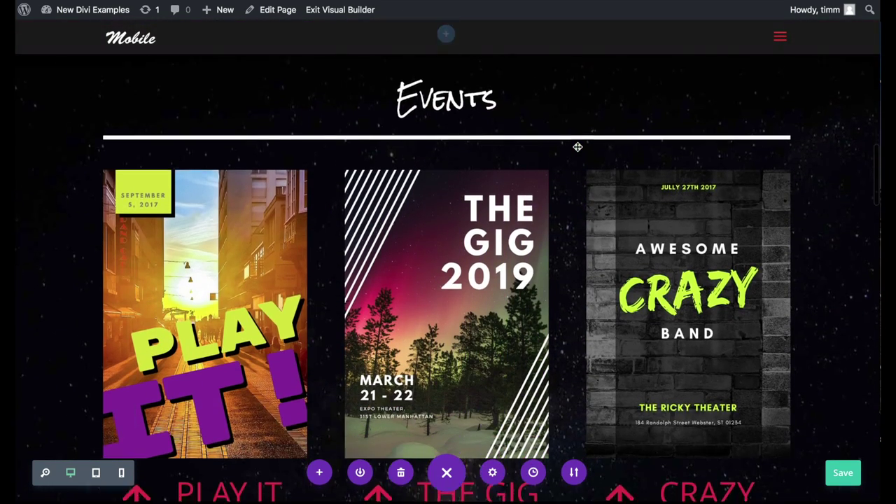
scroll(578, 147, "down", 9)
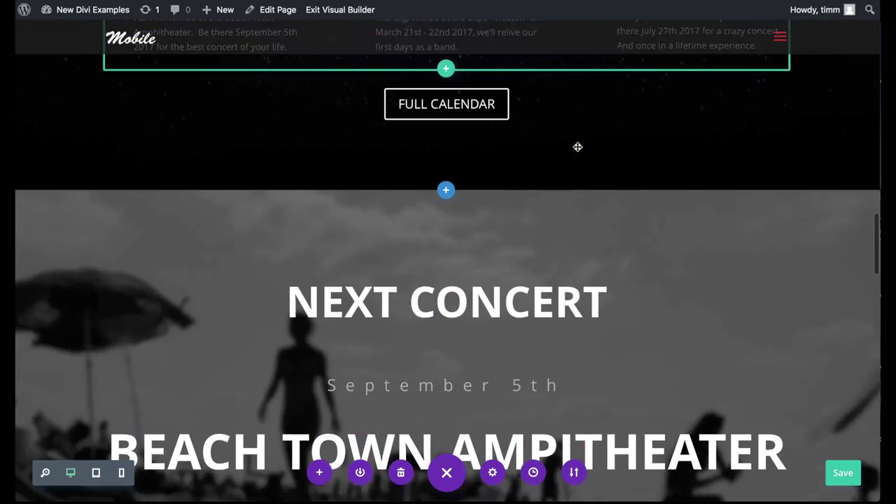
scroll(578, 147, "down", 13)
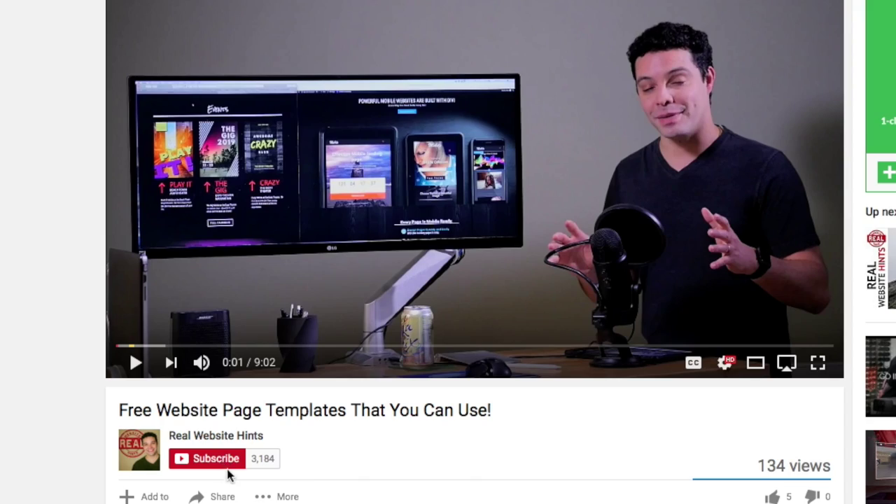
Subscribe to Real Website Hints and open the bell's notification options
left_click(227, 460)
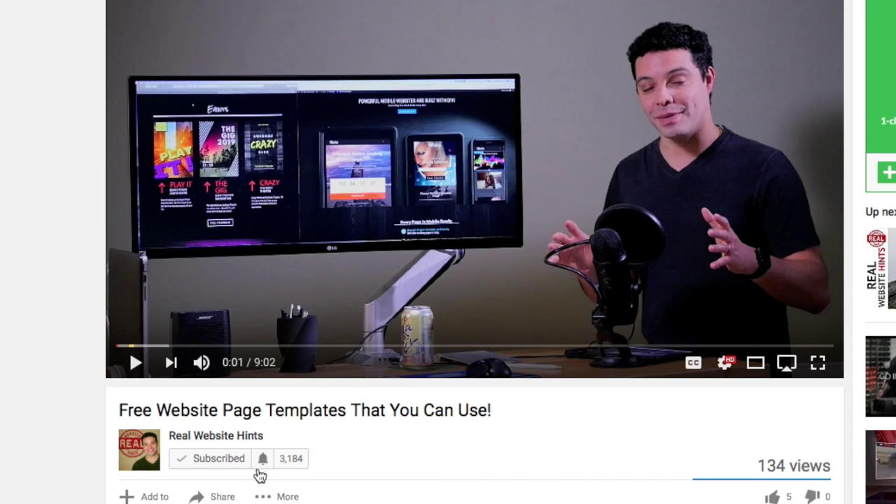
left_click(262, 461)
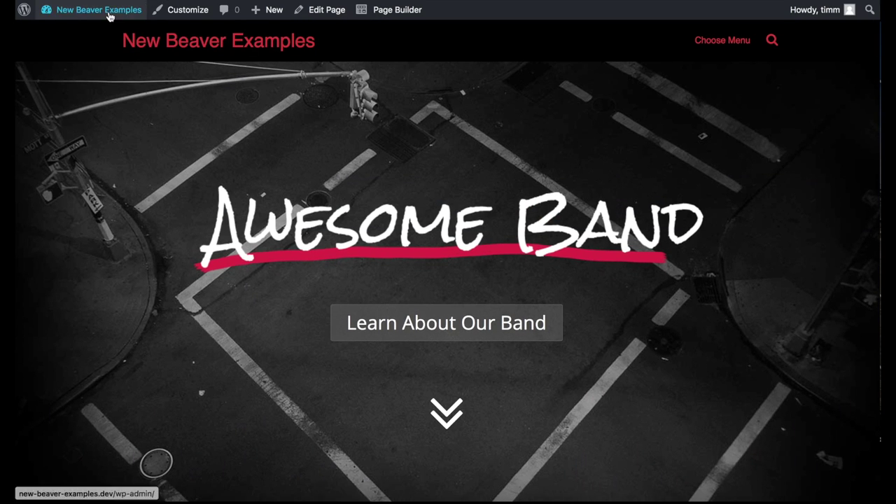
Activate Twenty Sixteen under Appearance > Themes, then view the Awesome Band page with it
mouse_move(106, 16)
left_click(74, 34)
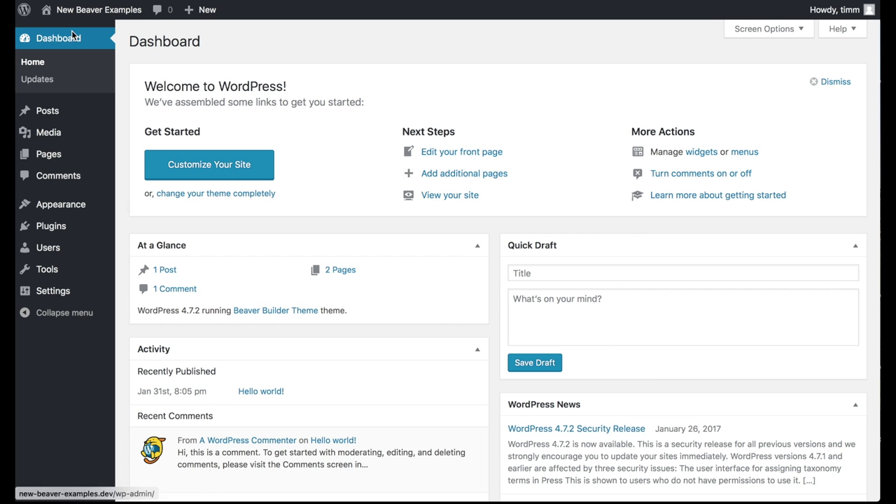
mouse_move(76, 125)
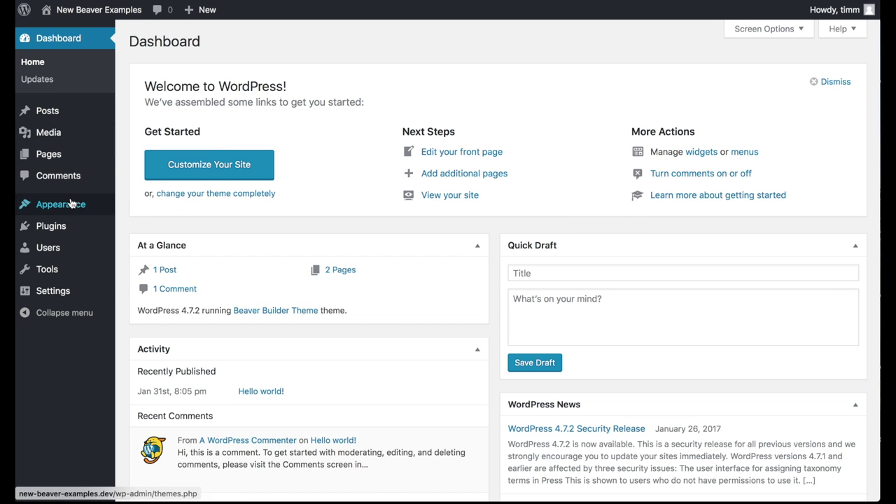
mouse_move(76, 211)
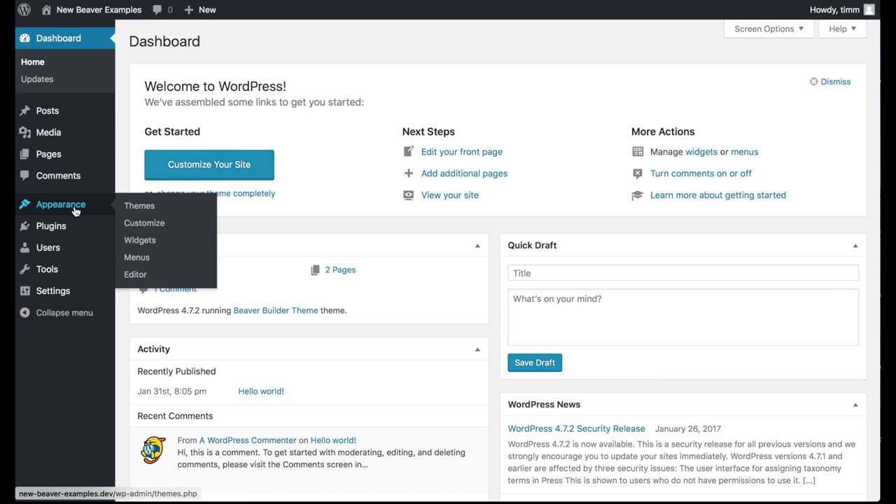
left_click(142, 203)
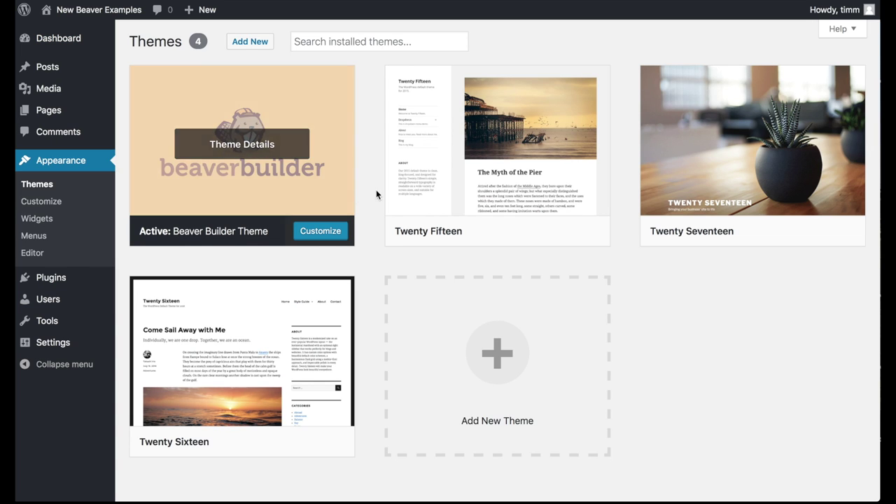
left_click(264, 443)
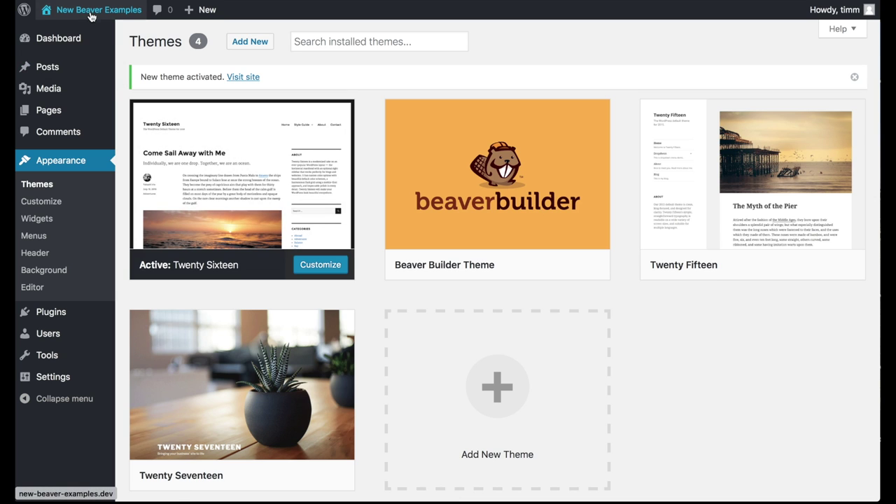
mouse_move(72, 31)
left_click(70, 32)
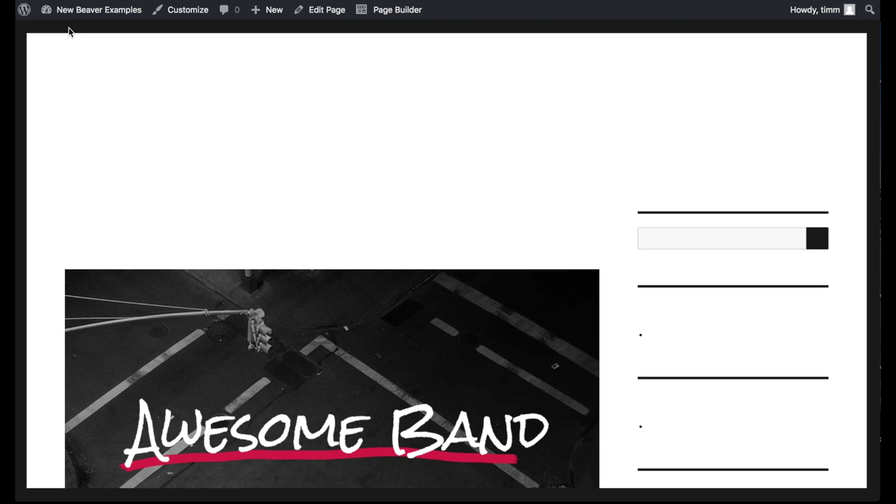
Scroll down the Beaver Band page under Twenty Sixteen to the bottom
scroll(324, 102, "down", 5)
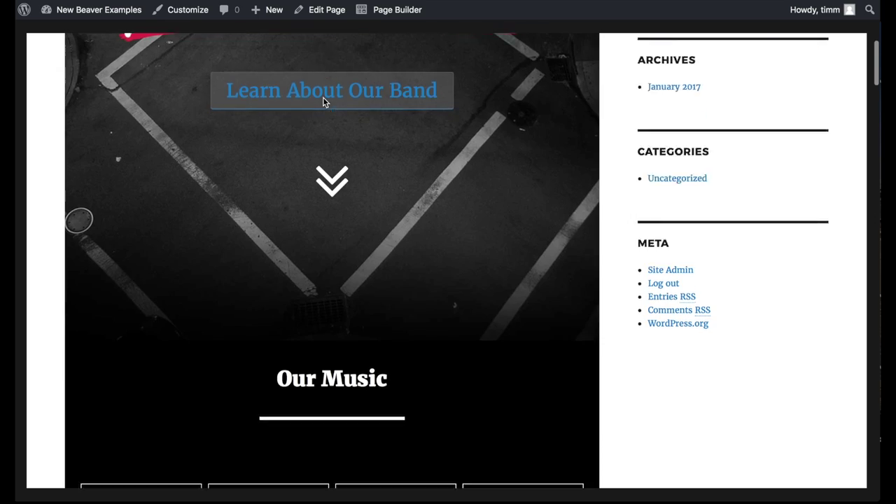
scroll(323, 101, "down", 3)
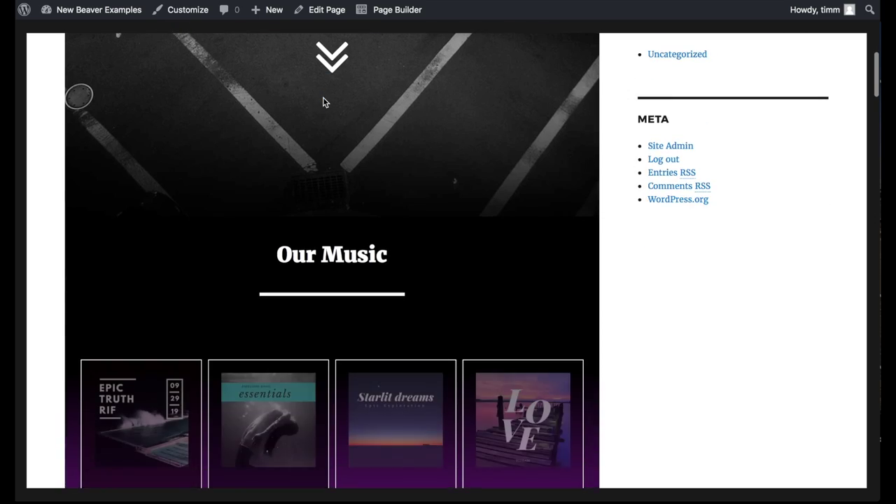
scroll(323, 101, "down", 15)
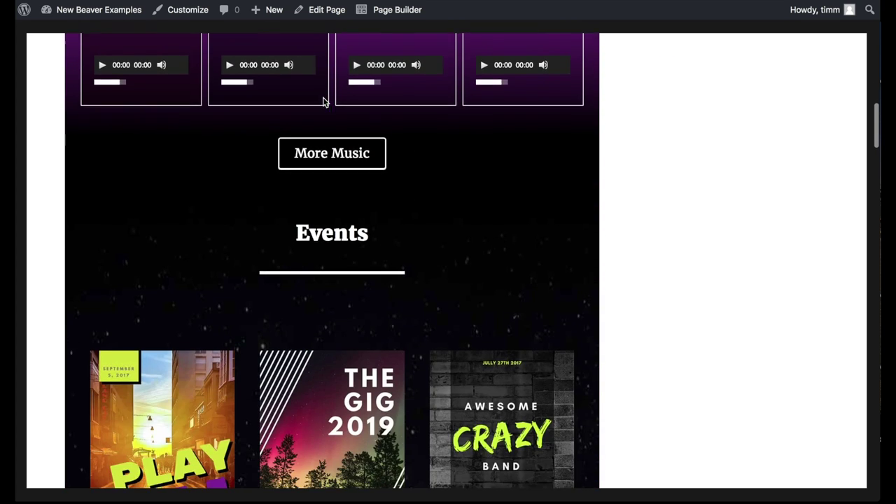
scroll(324, 101, "down", 4)
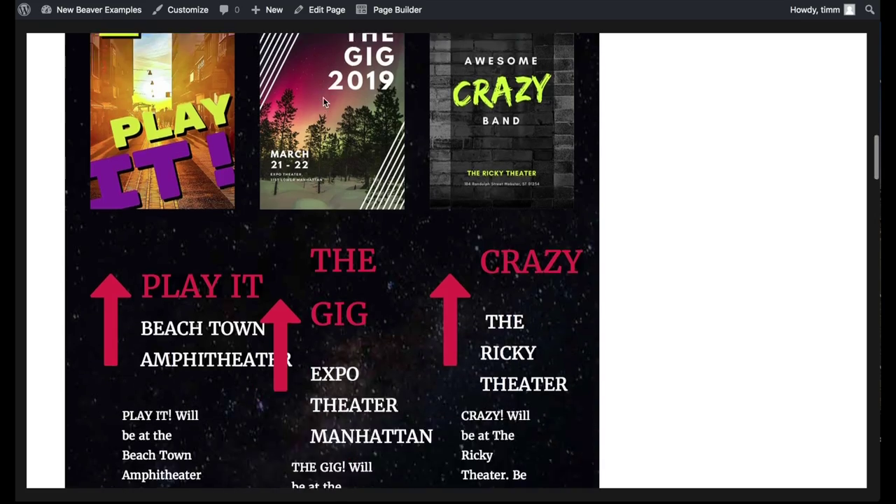
scroll(323, 97, "down", 5)
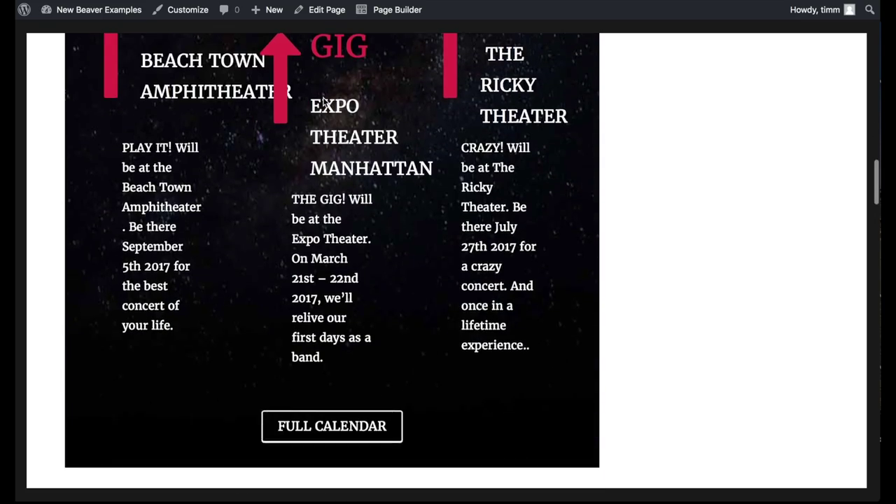
scroll(324, 102, "down", 8)
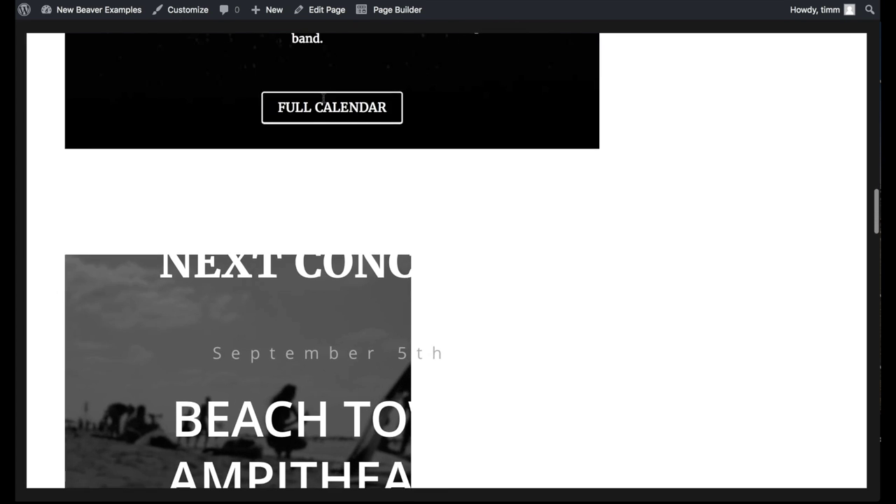
scroll(324, 102, "down", 8)
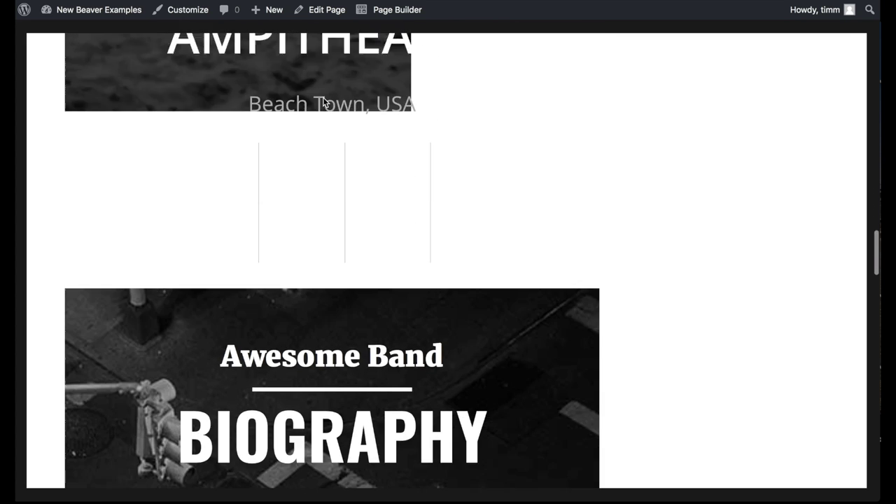
scroll(324, 98, "down", 5)
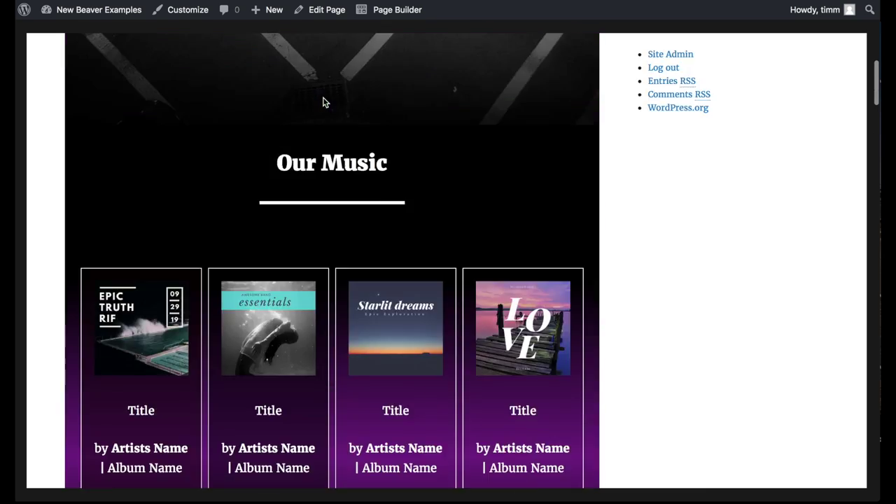
Return toward the top of the page and go to the admin Dashboard
scroll(323, 98, "up", 10)
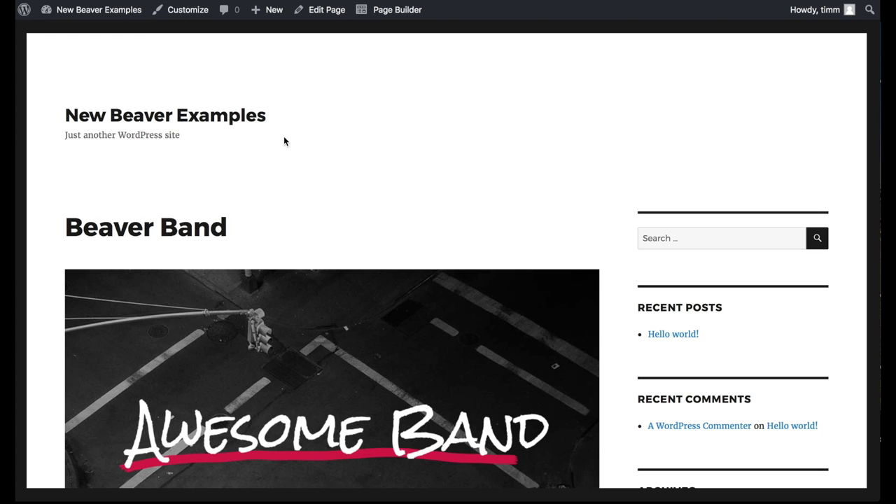
mouse_move(107, 17)
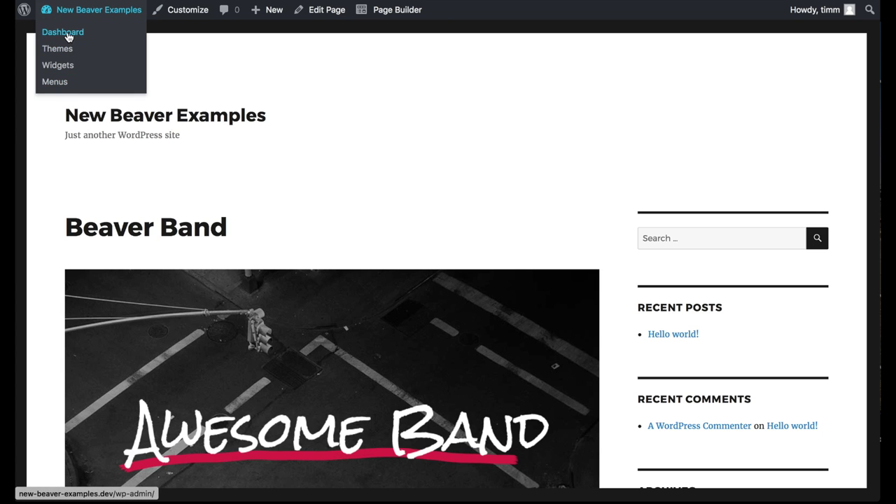
left_click(68, 34)
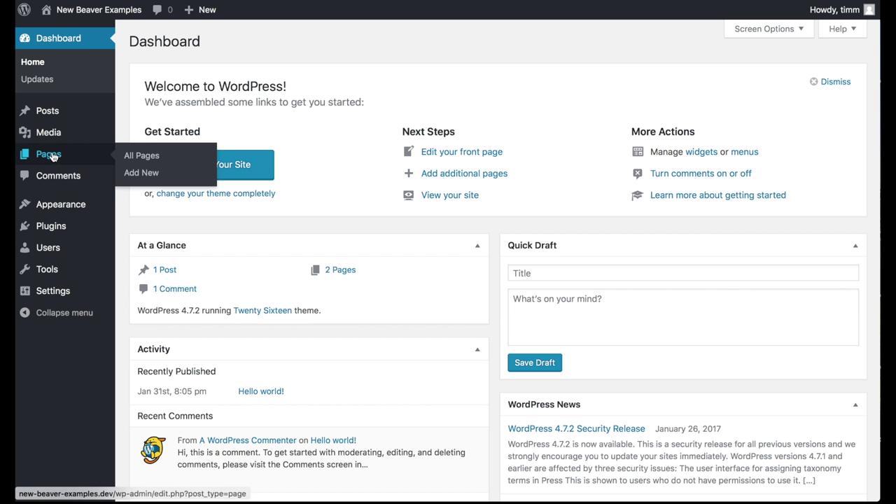
Deactivate Beaver Builder Plugin (Pro Version) 1.9.4 in Installed Plugins, then visit the site
left_click(59, 231)
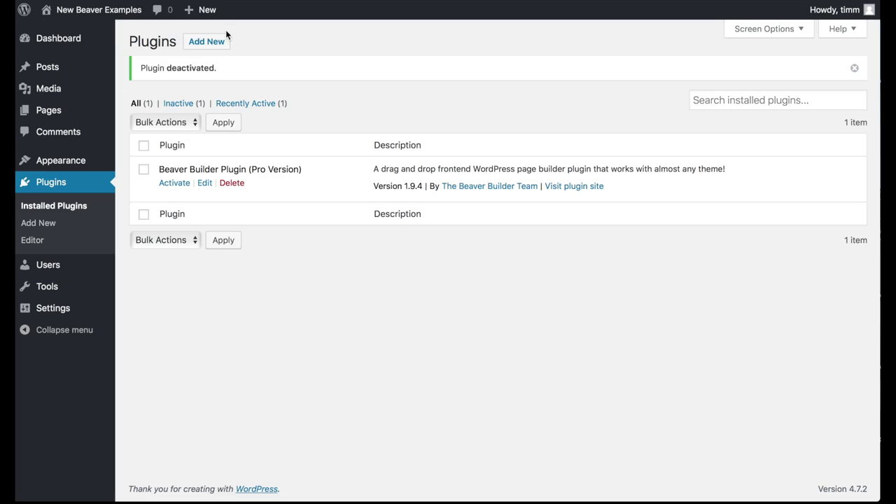
mouse_move(70, 11)
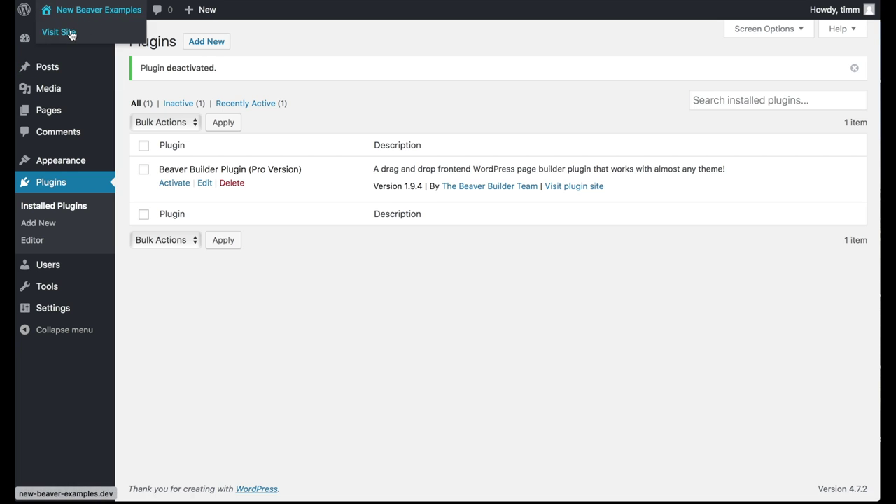
left_click(71, 33)
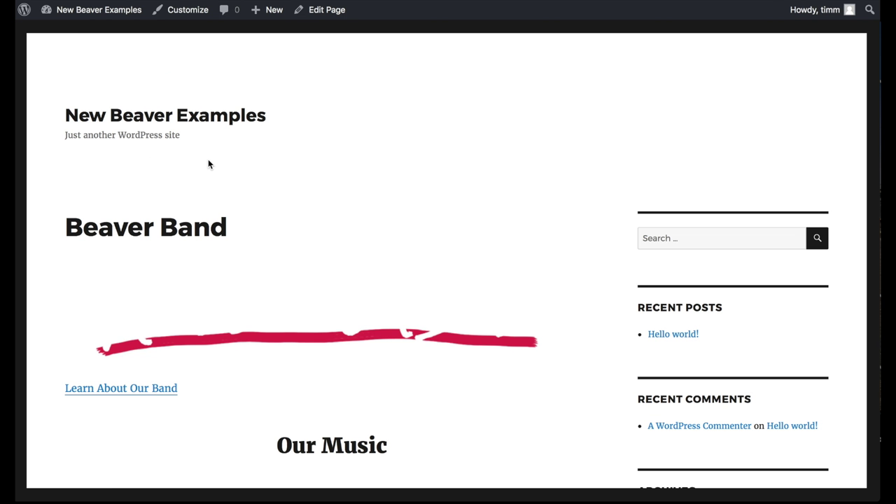
scroll(208, 164, "down", 5)
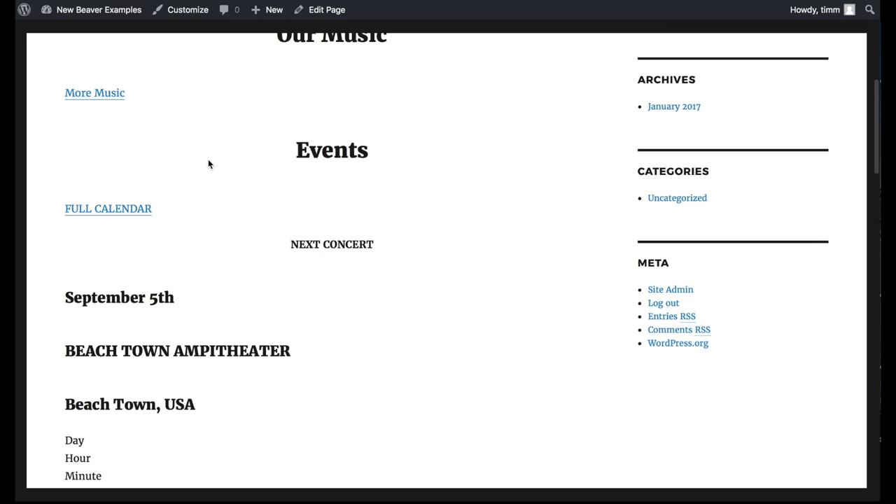
scroll(208, 161, "down", 4)
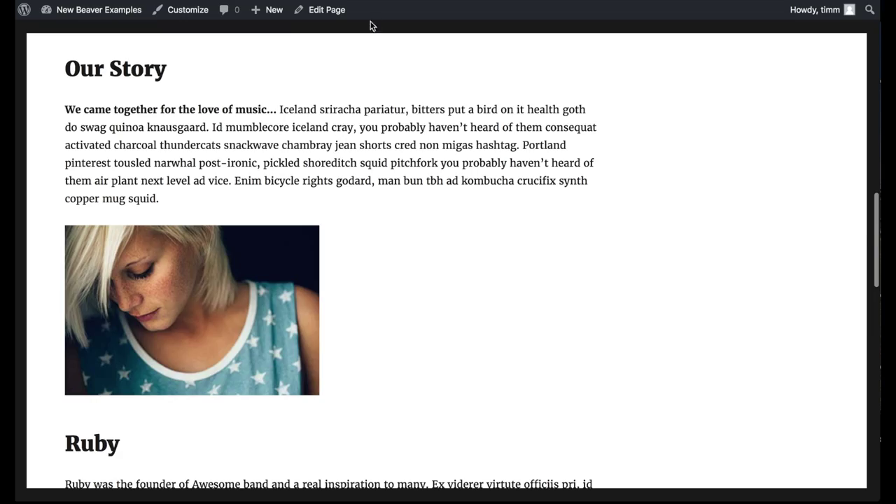
scroll(371, 24, "down", 10)
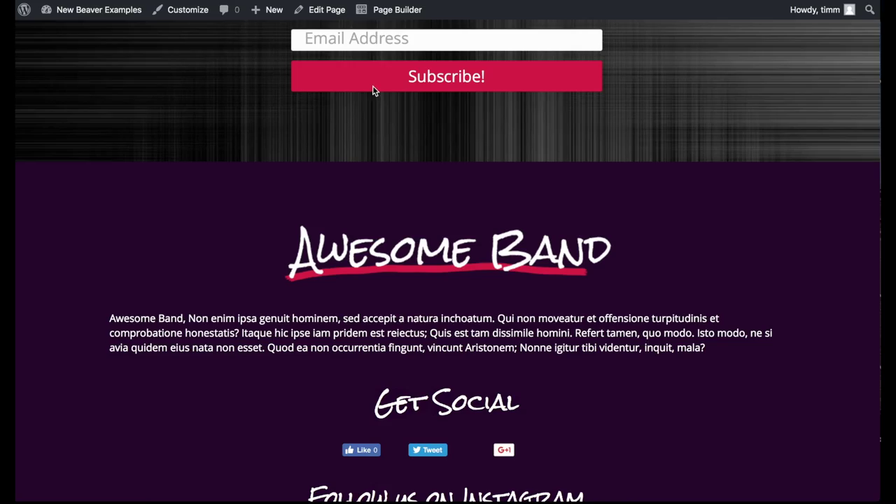
scroll(372, 89, "up", 20)
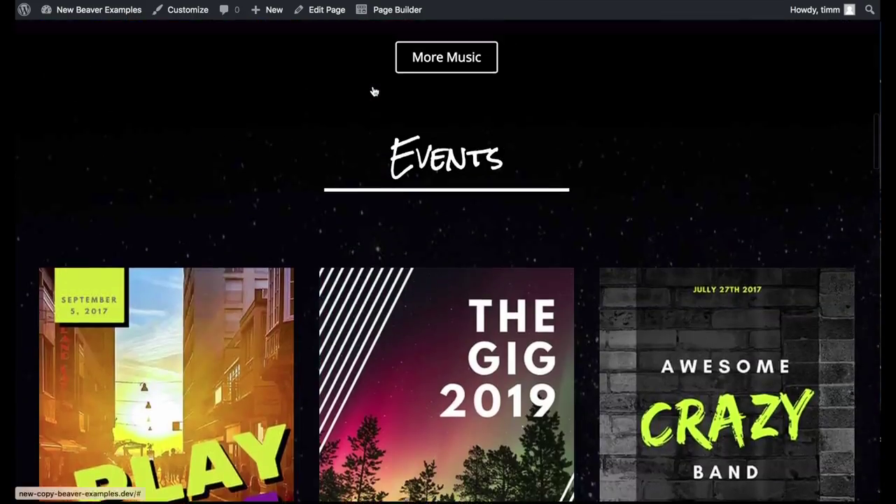
scroll(374, 92, "up", 10)
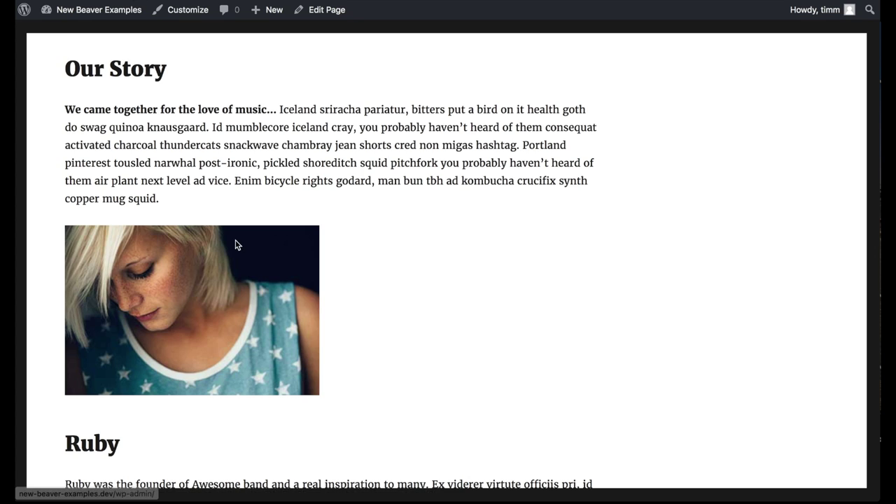
scroll(235, 244, "up", 1)
scroll(236, 244, "down", 10)
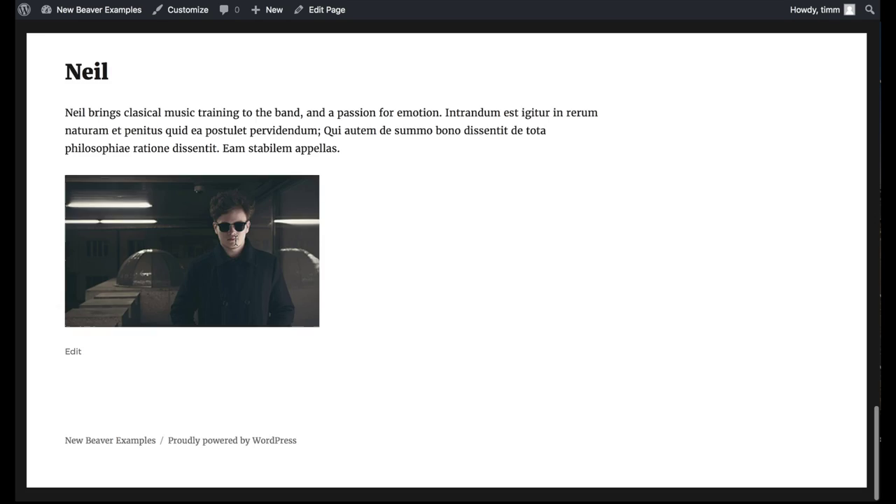
Scroll up the New Divi Examples band page to the countdown timer and Biography heading
scroll(235, 244, "up", 10)
scroll(235, 244, "up", 5)
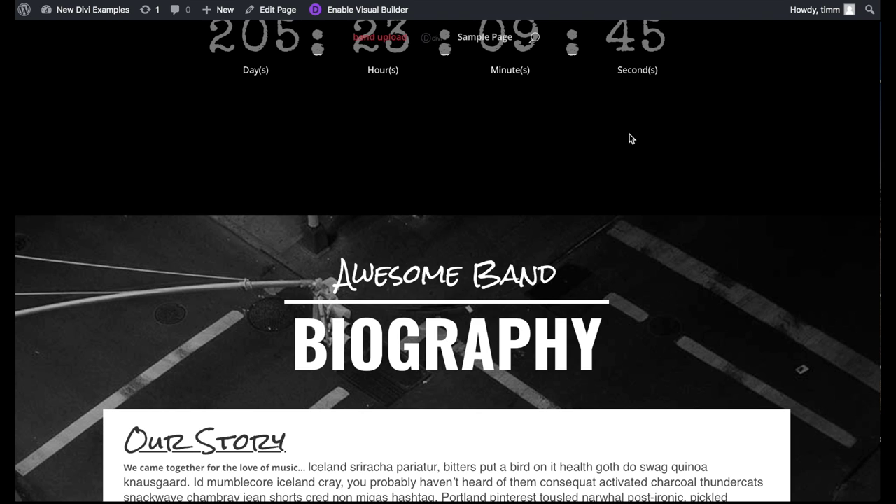
Activate Twenty Sixteen in place of Divi, then view the band page showing raw Divi shortcodes
scroll(629, 138, "up", 15)
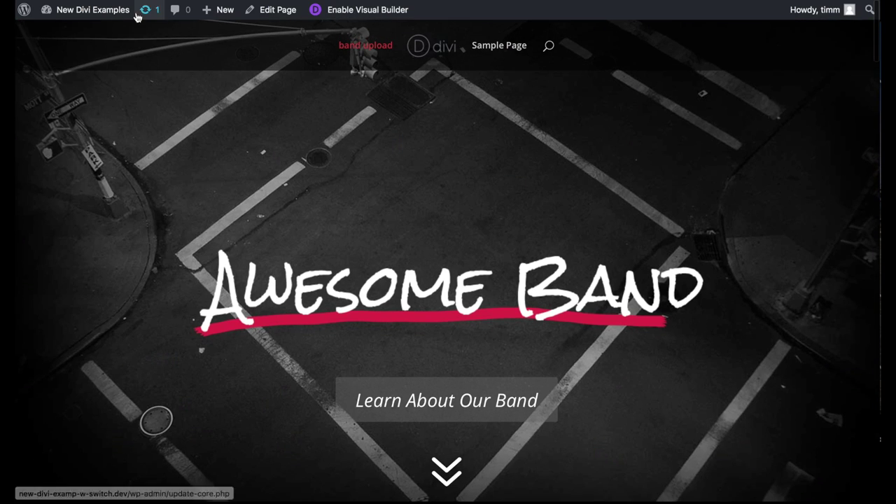
mouse_move(108, 16)
left_click(80, 32)
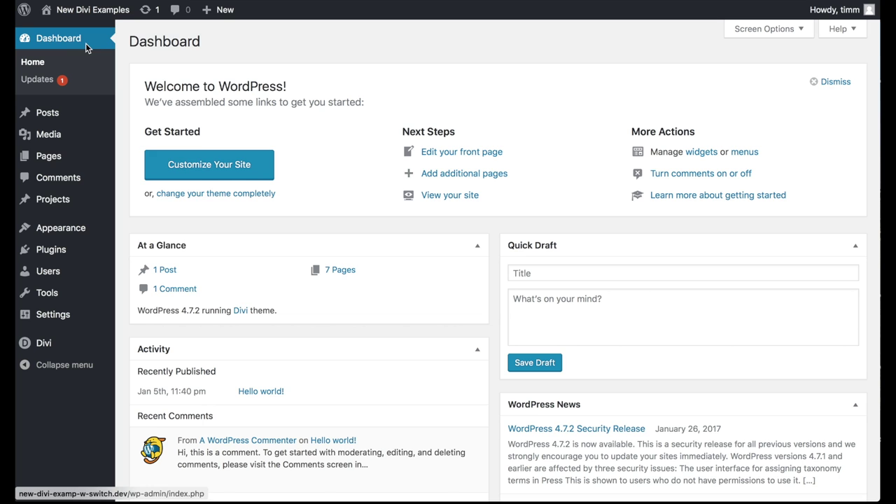
mouse_move(62, 228)
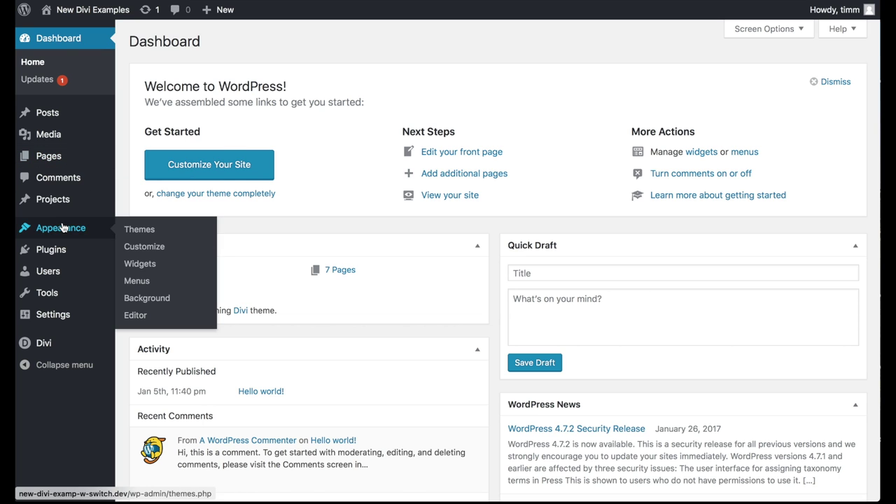
left_click(140, 231)
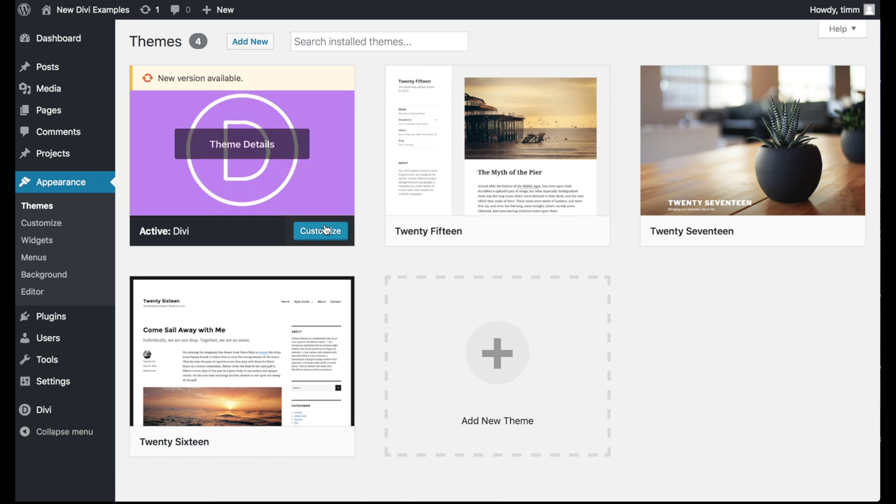
mouse_move(216, 411)
left_click(257, 441)
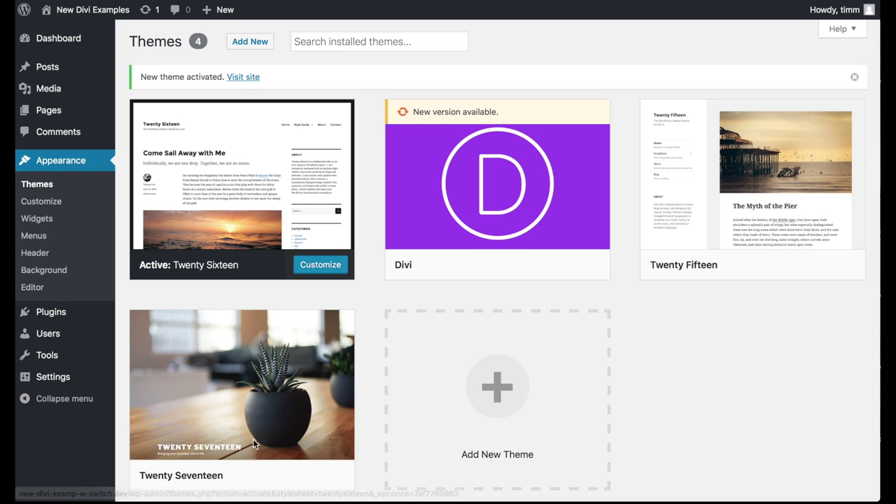
mouse_move(87, 15)
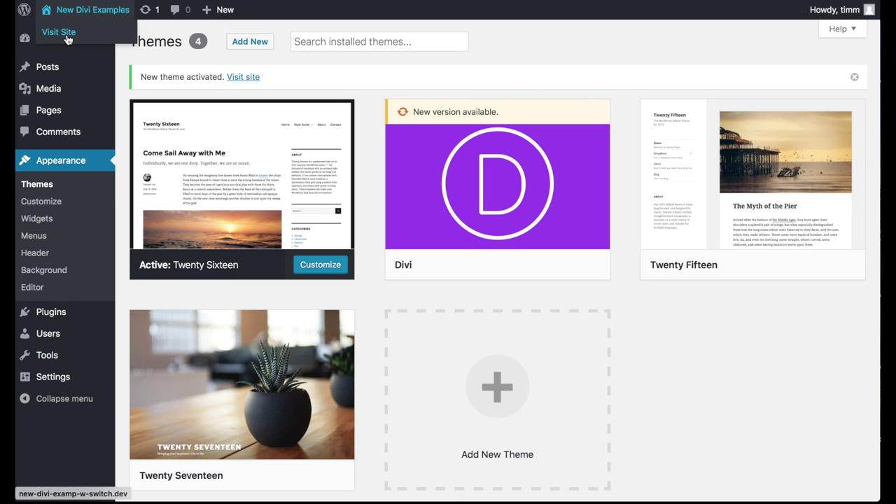
left_click(66, 34)
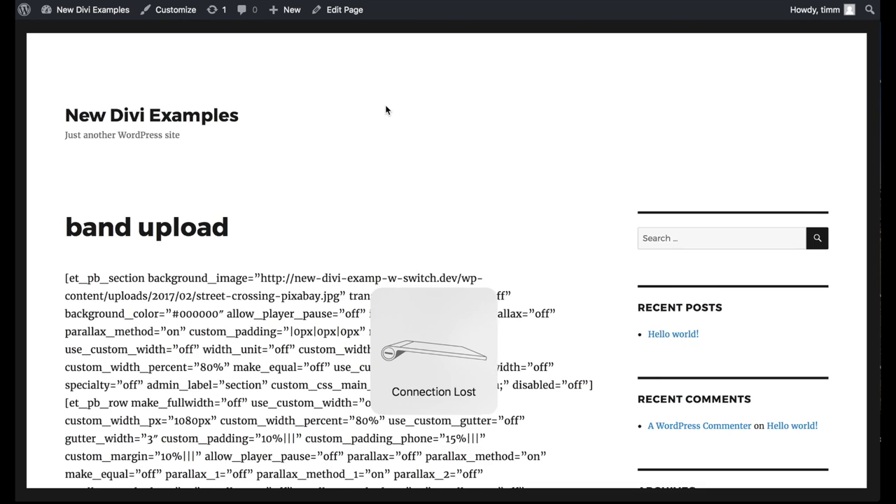
After viewing the raw Divi shortcodes on the band upload page, activate the Divi Builder plugin
scroll(386, 110, "down", 5)
scroll(386, 110, "down", 3)
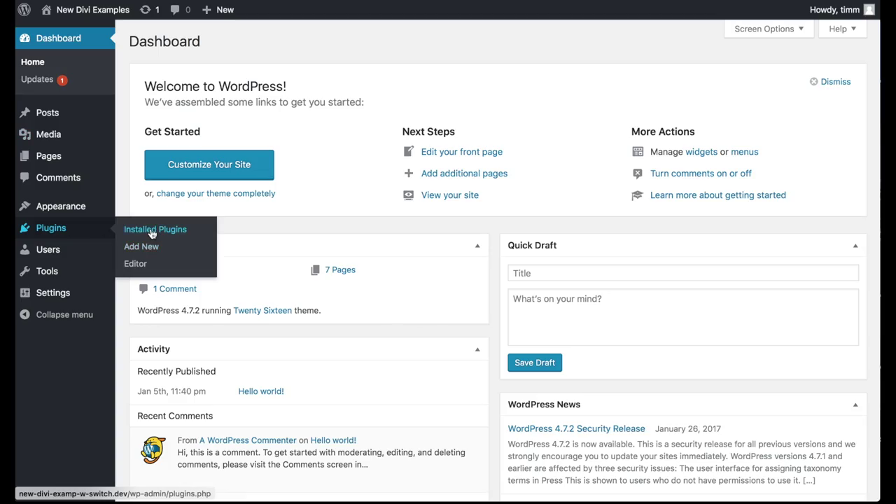
left_click(152, 231)
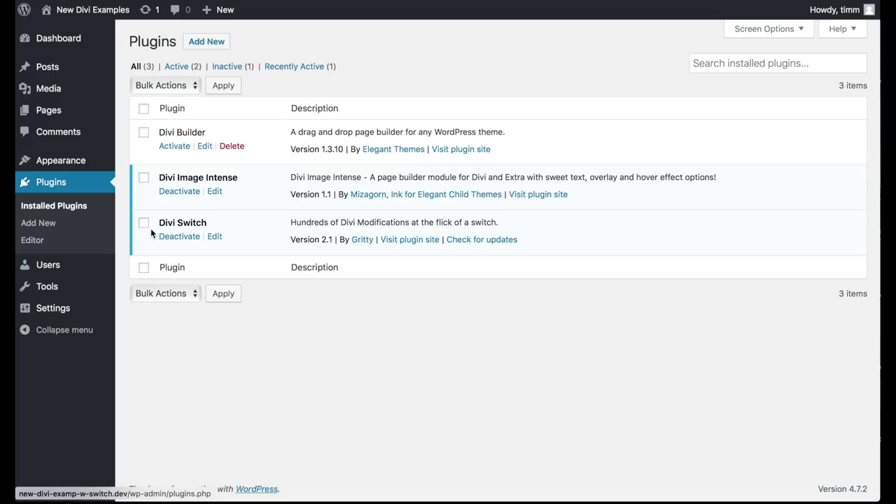
left_click(176, 145)
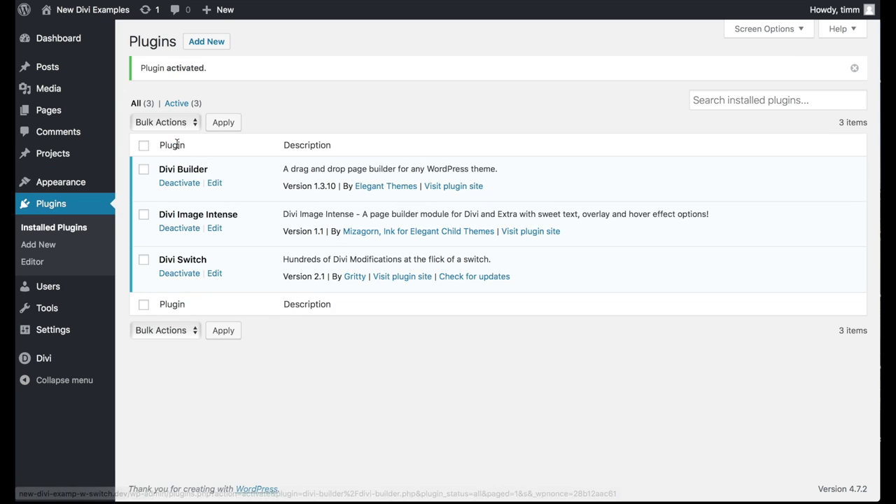
Scroll through the band upload page on the live site, now rendered by Divi Builder
left_click(70, 33)
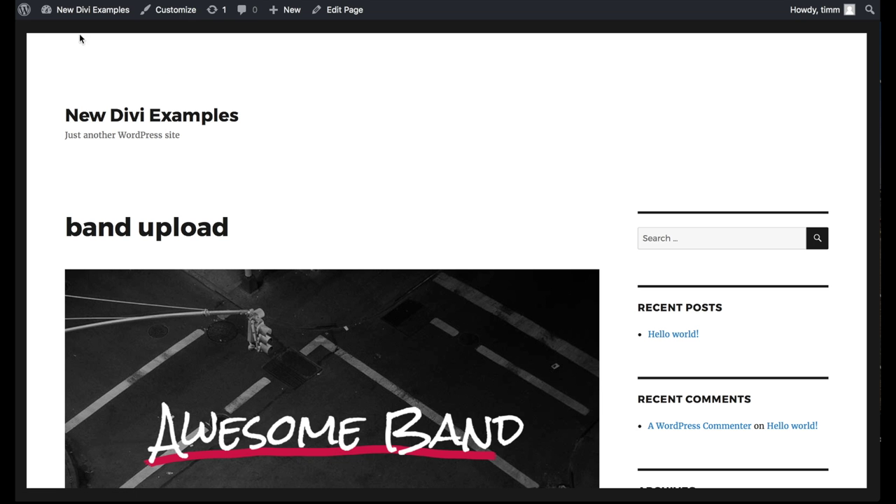
scroll(284, 118, "down", 3)
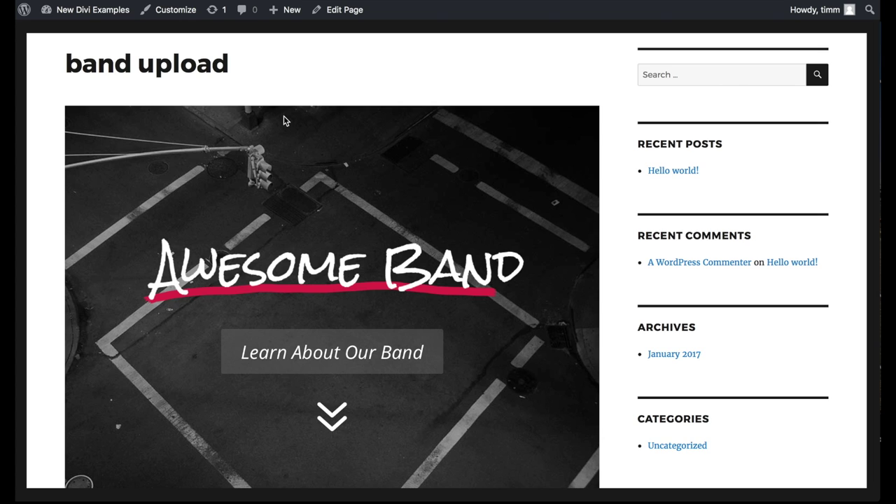
scroll(283, 120, "down", 5)
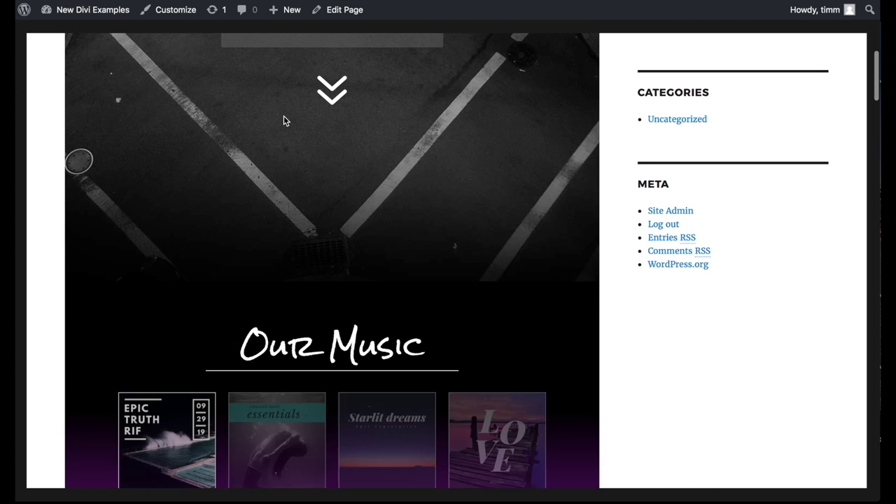
scroll(283, 120, "down", 4)
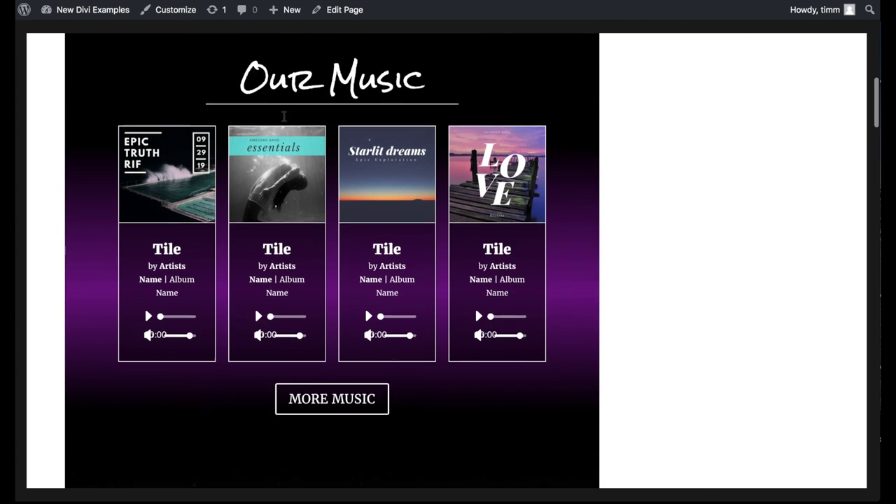
scroll(284, 115, "down", 1)
scroll(284, 120, "down", 1)
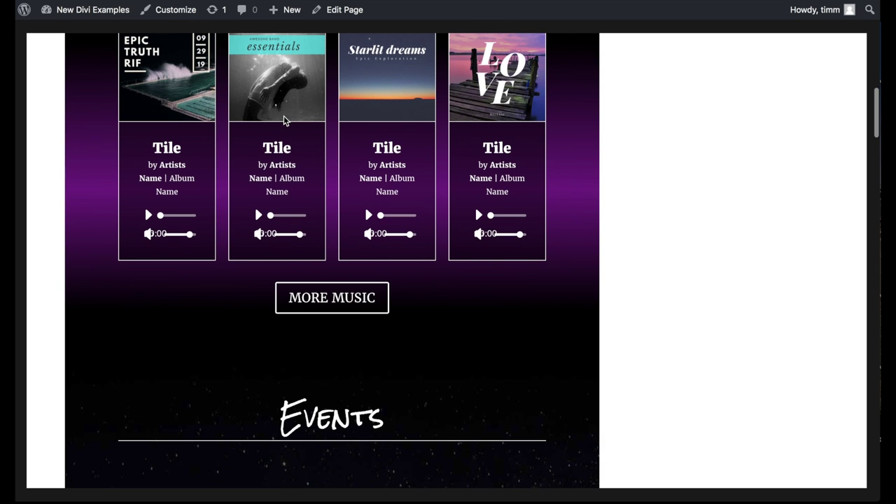
scroll(284, 120, "down", 2)
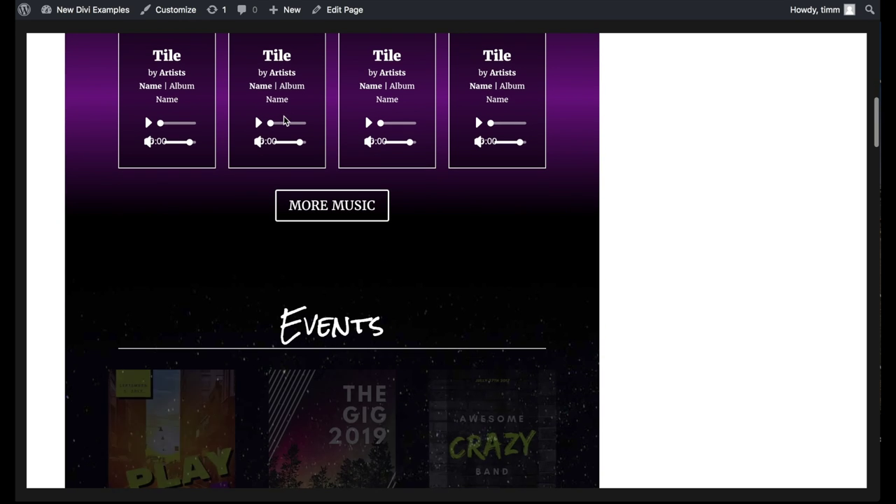
scroll(283, 120, "down", 3)
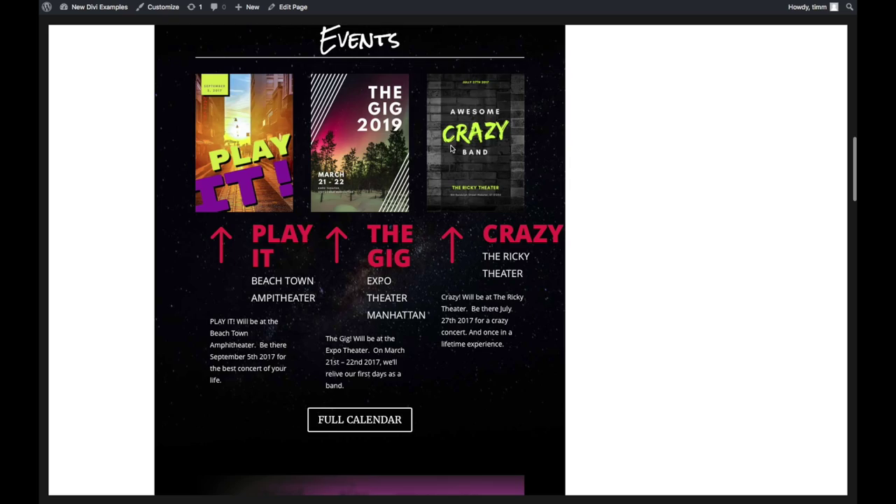
scroll(452, 149, "down", 3)
scroll(451, 149, "down", 2)
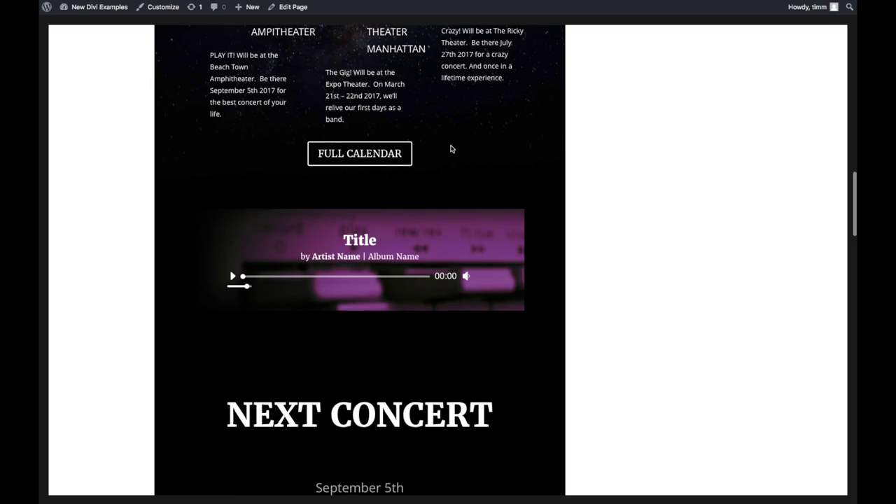
scroll(452, 149, "down", 4)
scroll(451, 146, "down", 7)
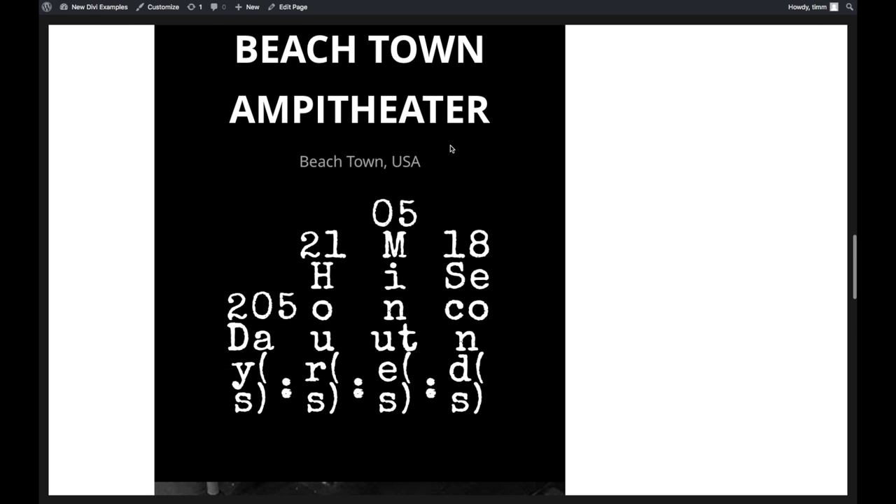
scroll(451, 148, "down", 8)
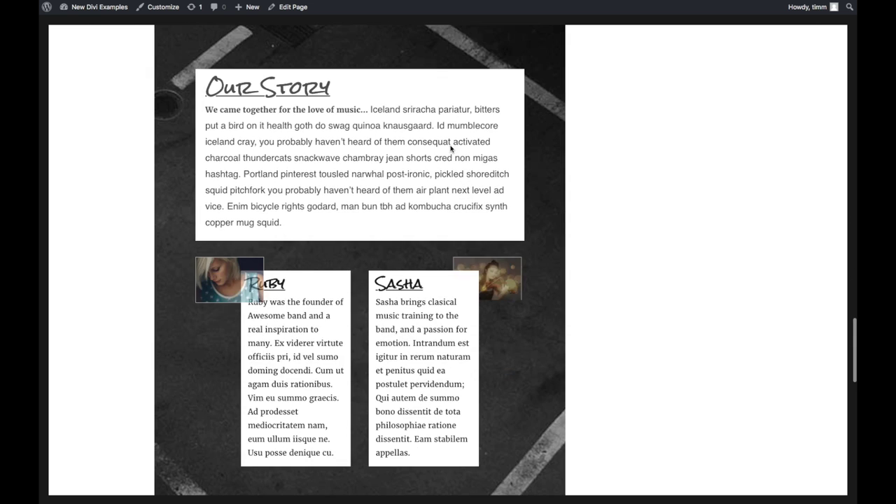
scroll(451, 148, "down", 4)
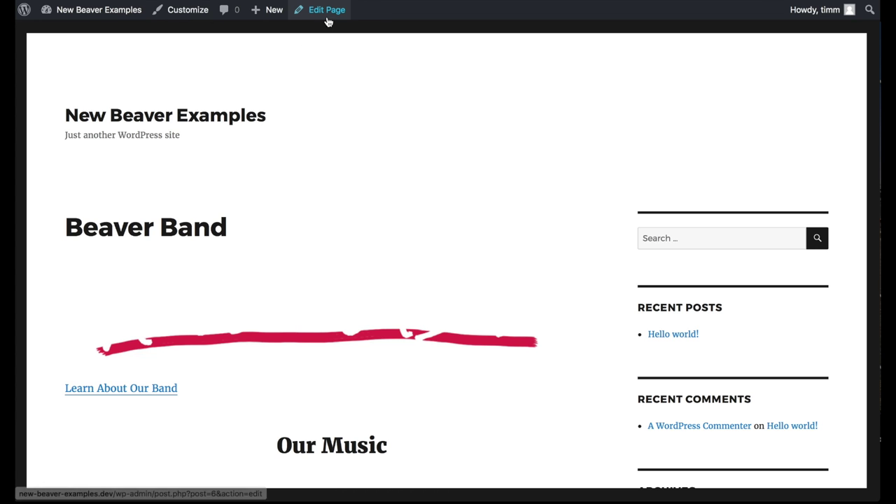
Edit the Beaver Band page and scroll through its leftover raw HTML in the Text tab
left_click(327, 10)
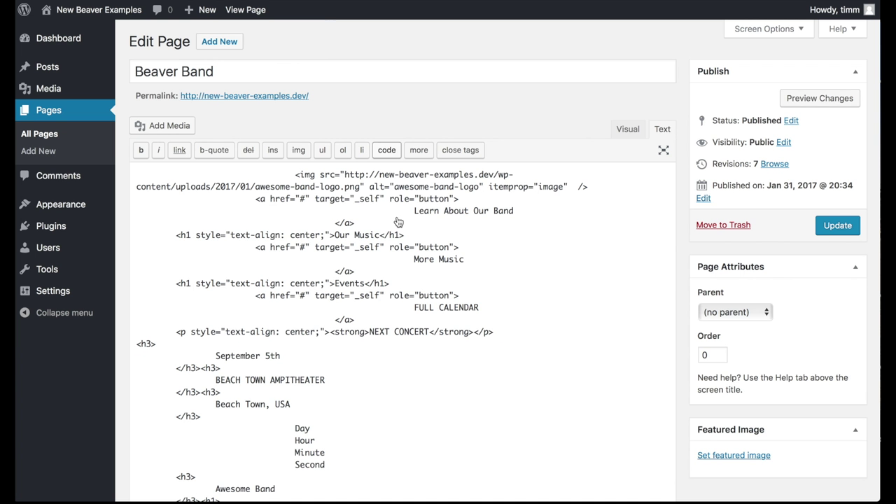
scroll(397, 217, "down", 10)
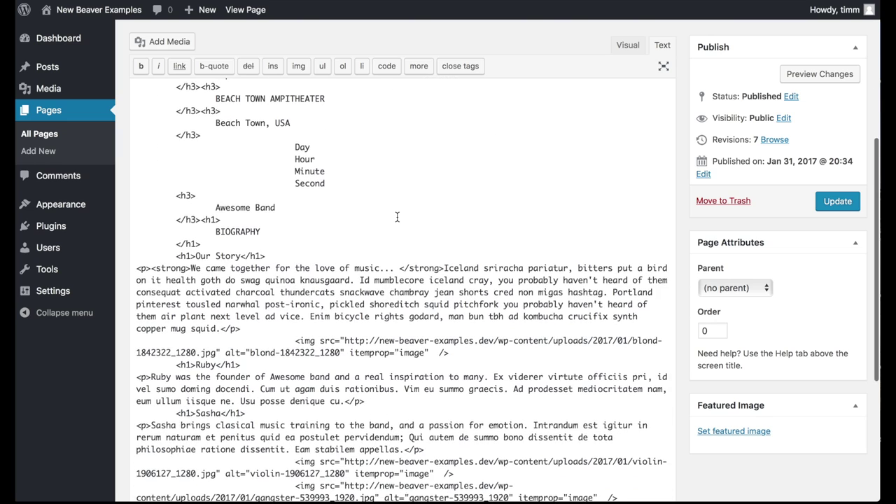
scroll(397, 217, "down", 2)
scroll(397, 217, "down", 5)
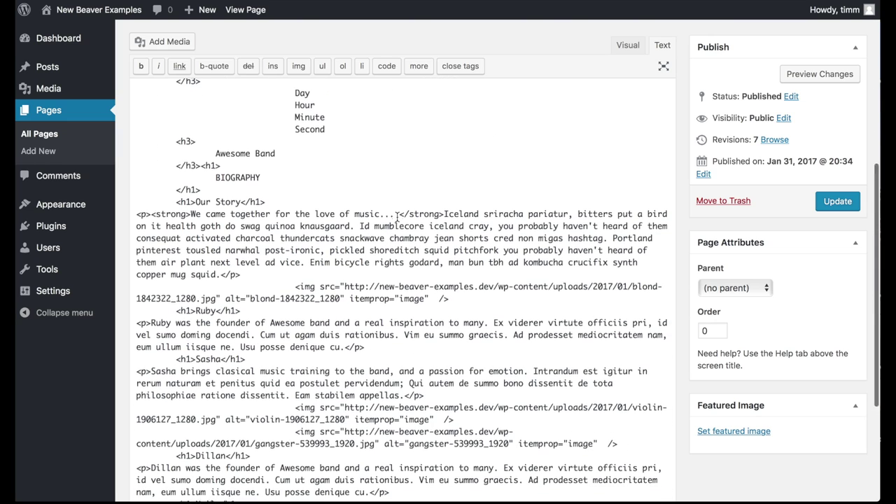